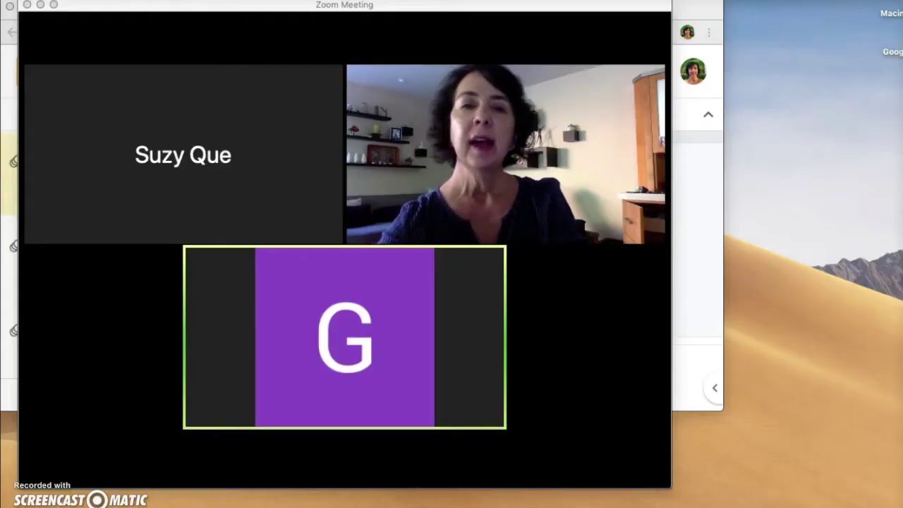
# Show both the Chat and the Participants panels in the Zoom meeting
pyautogui.moveTo(144, 429)
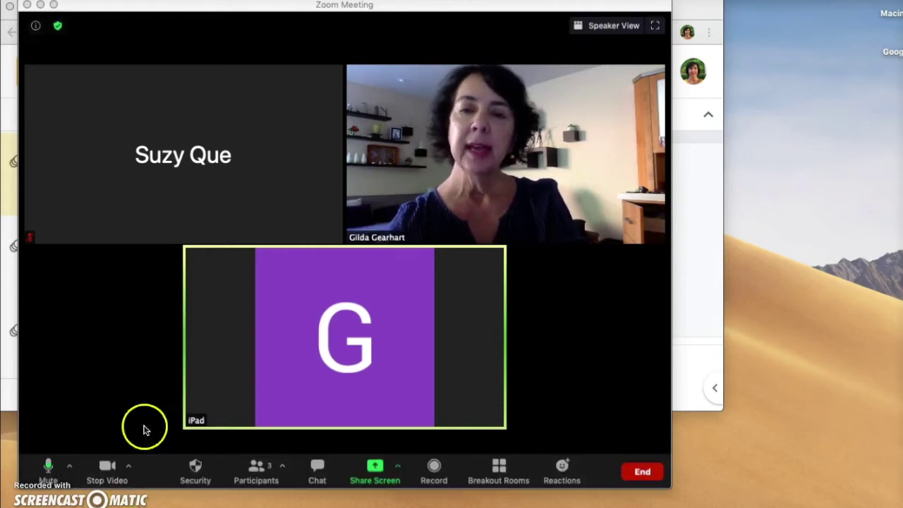
pyautogui.moveTo(183, 316)
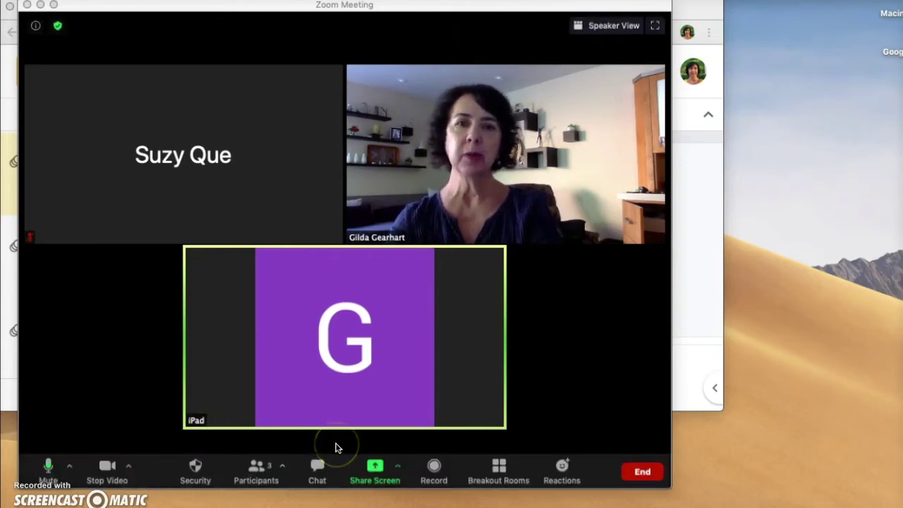
pyautogui.click(318, 468)
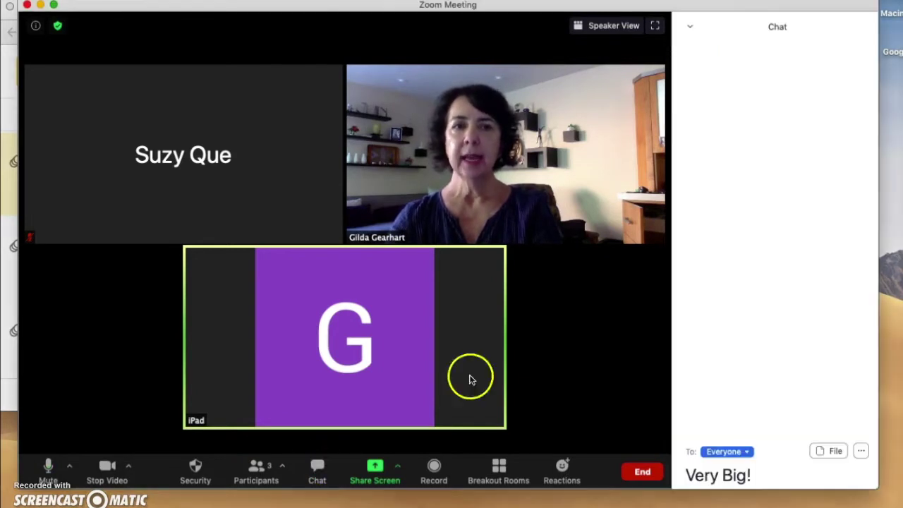
pyautogui.click(254, 473)
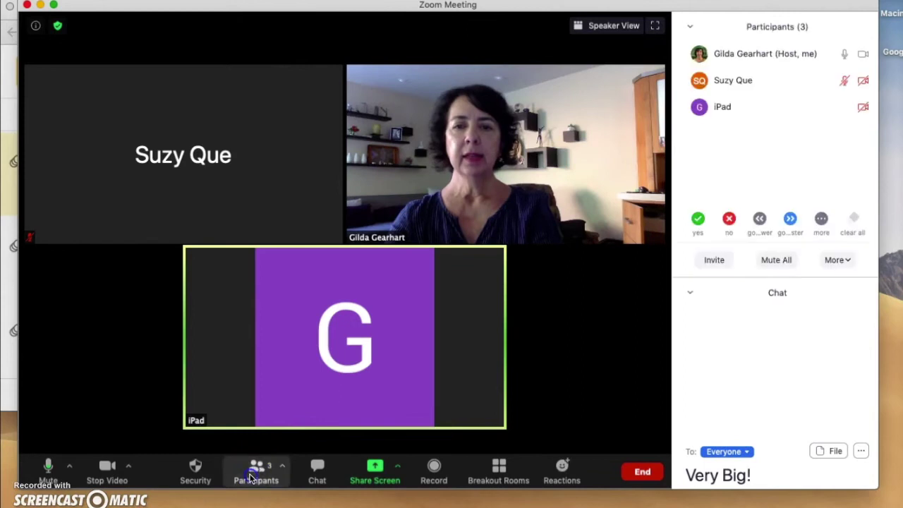
pyautogui.click(630, 292)
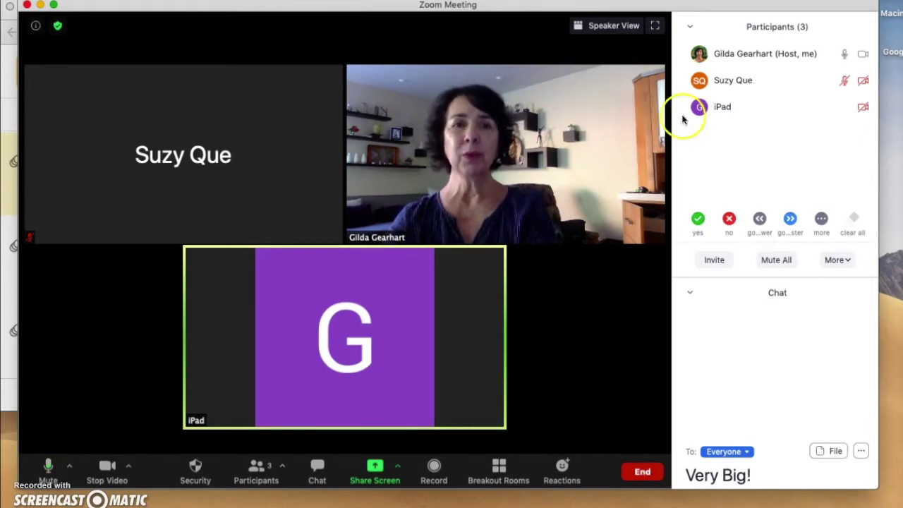
# Pop out the Participants and Chat panels into separate windows
pyautogui.click(689, 26)
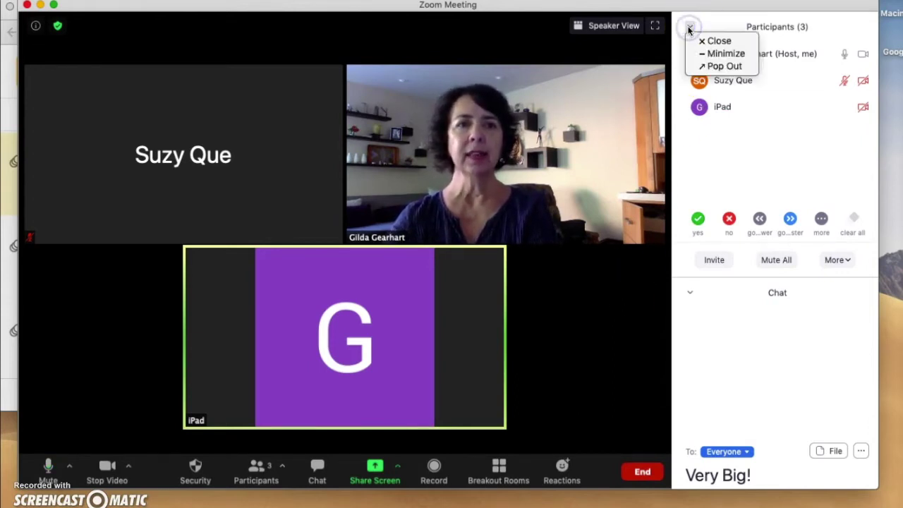
pyautogui.click(720, 66)
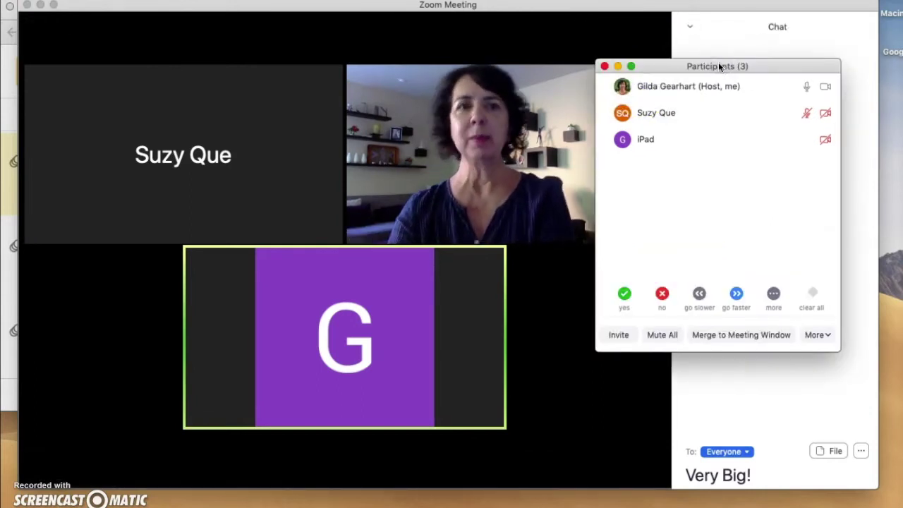
pyautogui.click(690, 27)
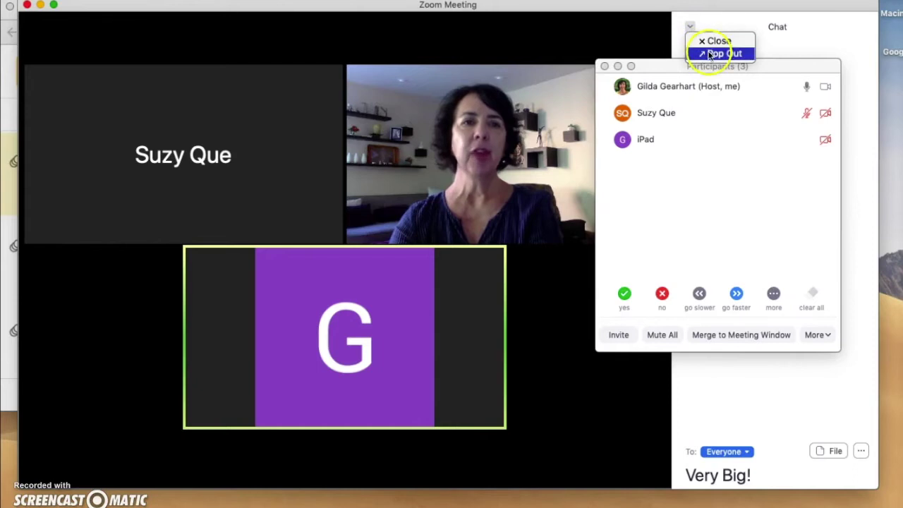
pyautogui.click(710, 54)
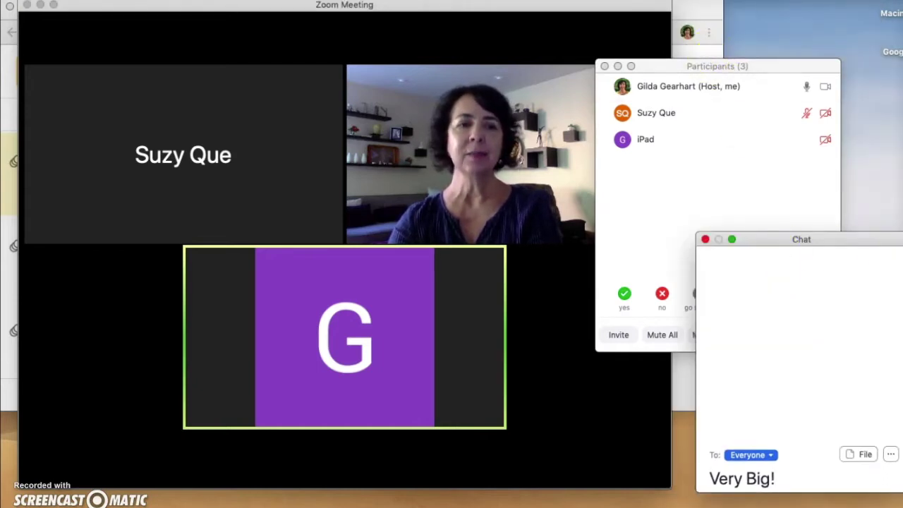
# Enlarge the Chat window upward and move the Participants window above it, clear of the meeting video
pyautogui.moveTo(866, 239); pyautogui.dragTo(867, 202)
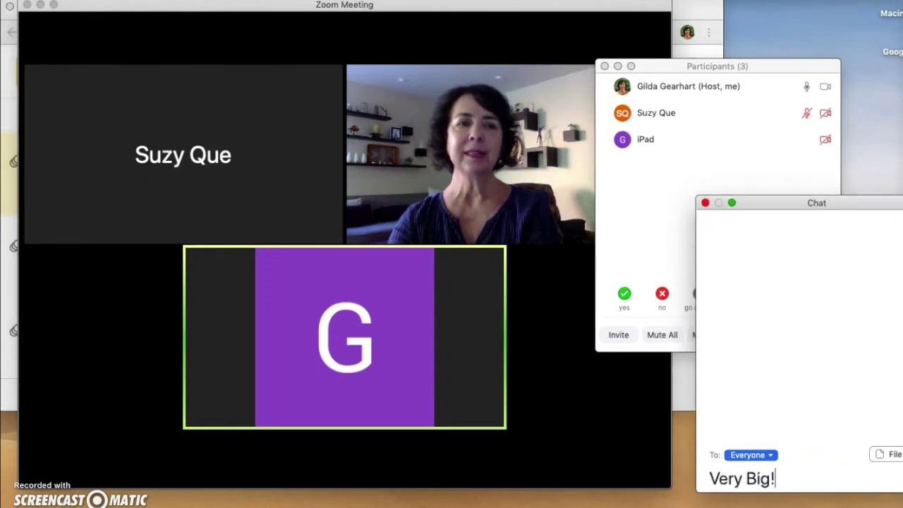
pyautogui.moveTo(769, 66); pyautogui.dragTo(890, 18)
pyautogui.click(852, 376)
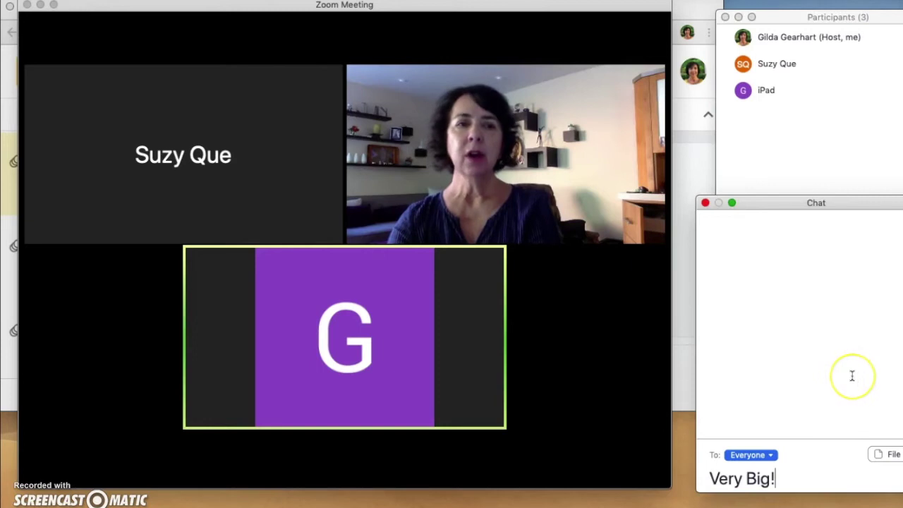
pyautogui.click(783, 479)
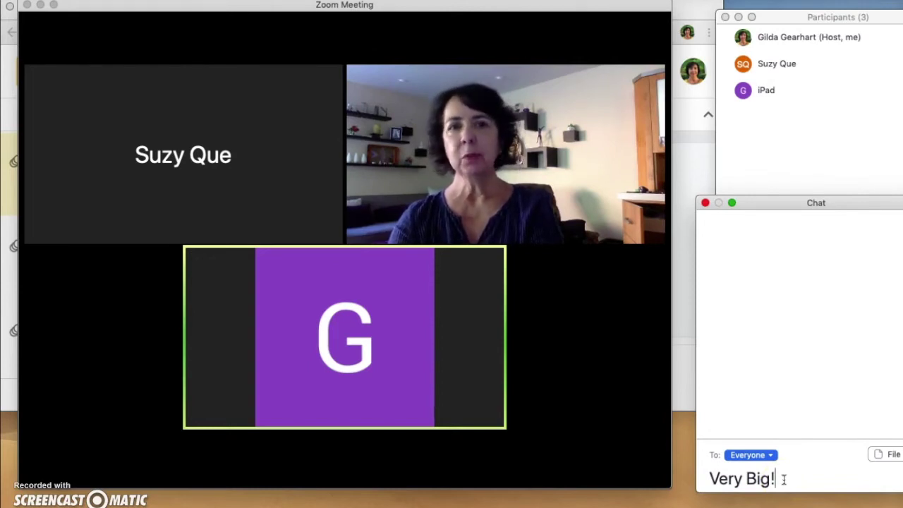
pyautogui.click(783, 479)
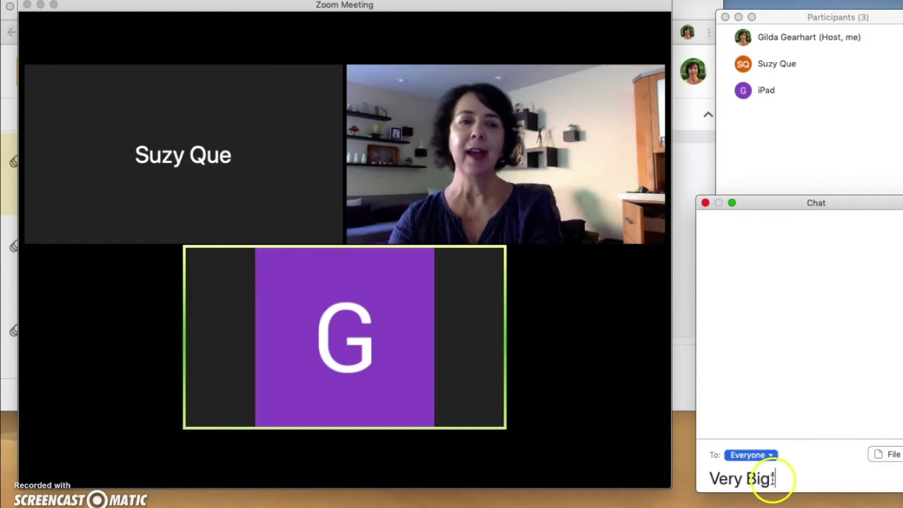
# Set the Chat Display Size to 200% in the Accessibility settings and close the settings window
pyautogui.moveTo(466, 439)
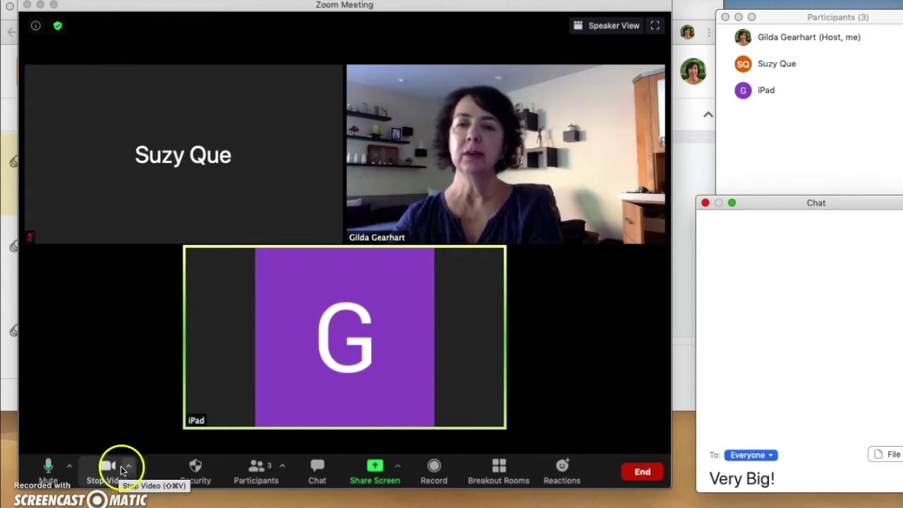
pyautogui.click(127, 467)
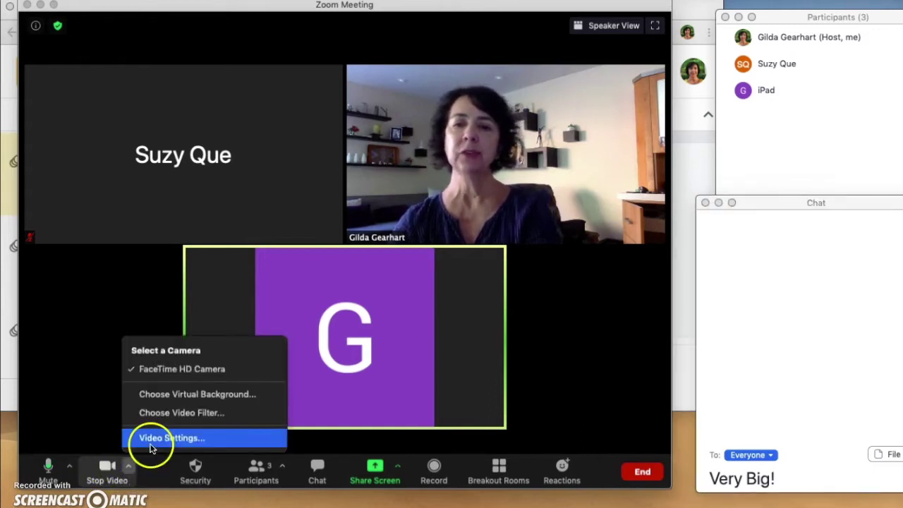
pyautogui.click(150, 443)
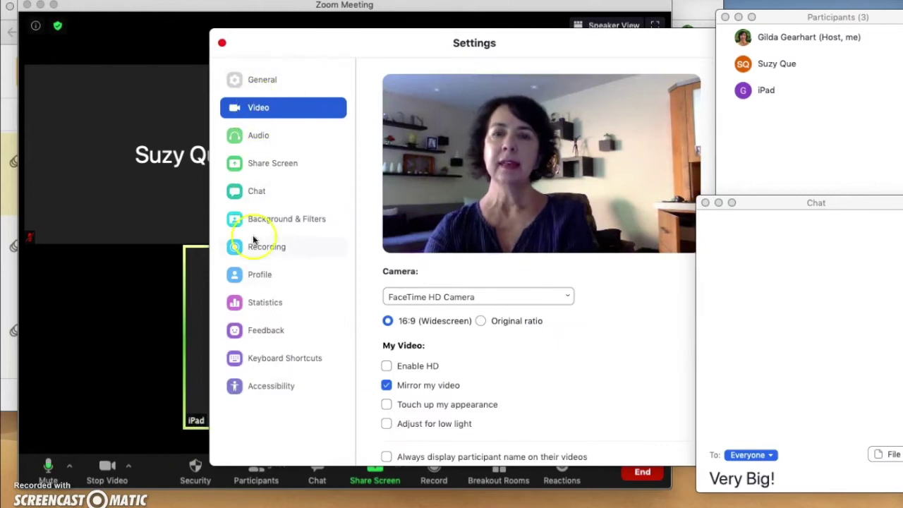
pyautogui.click(269, 386)
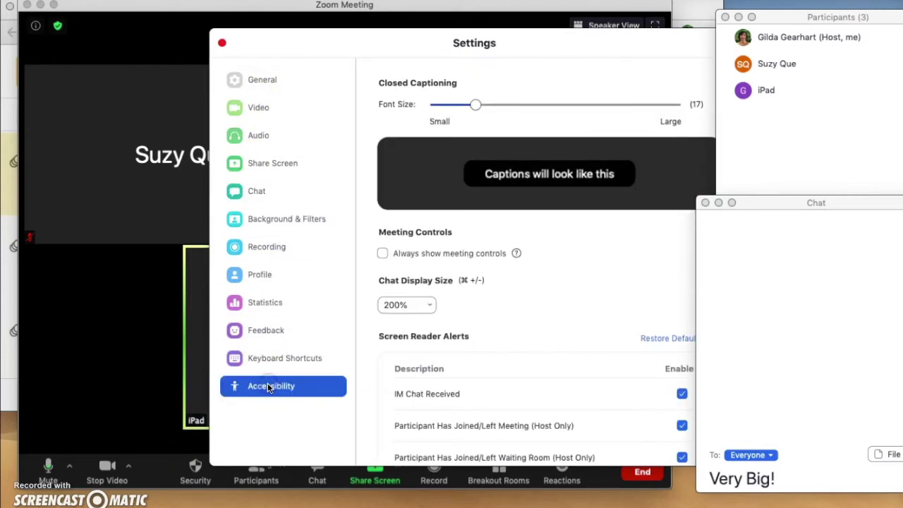
pyautogui.click(428, 305)
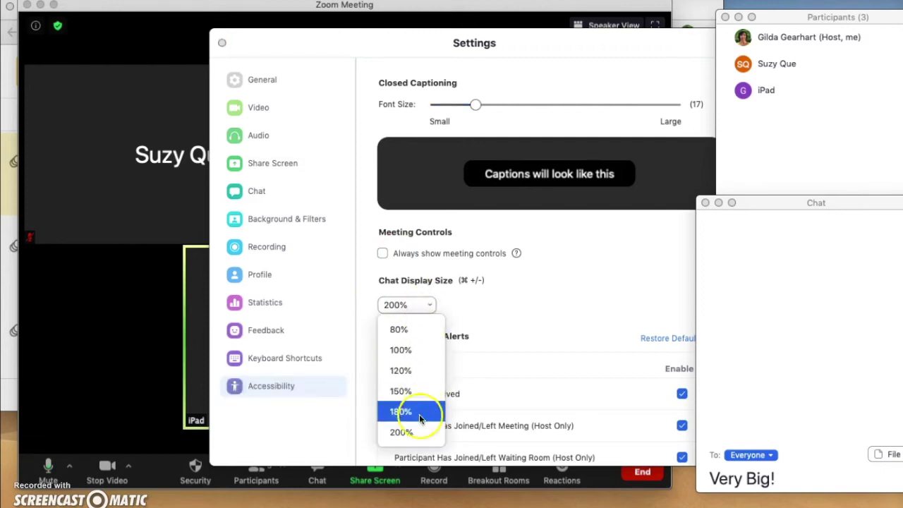
pyautogui.click(404, 431)
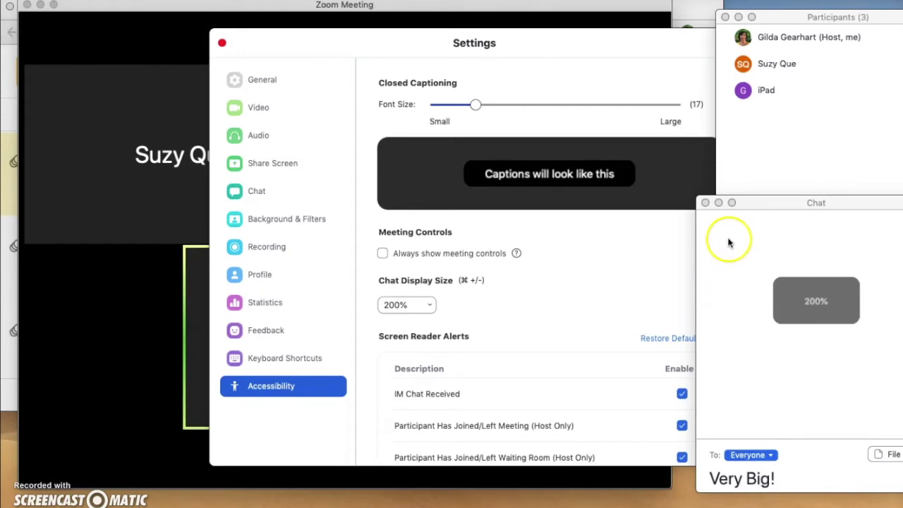
pyautogui.moveTo(294, 338)
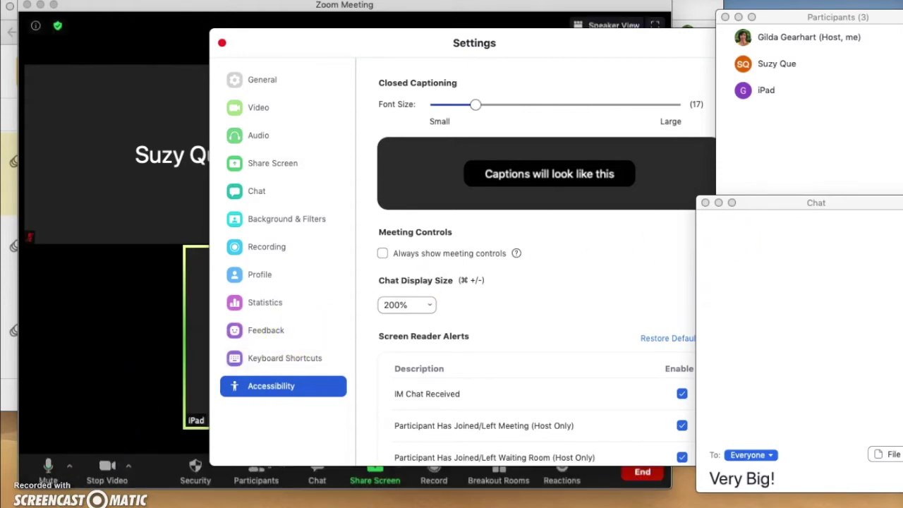
pyautogui.press('super+w')
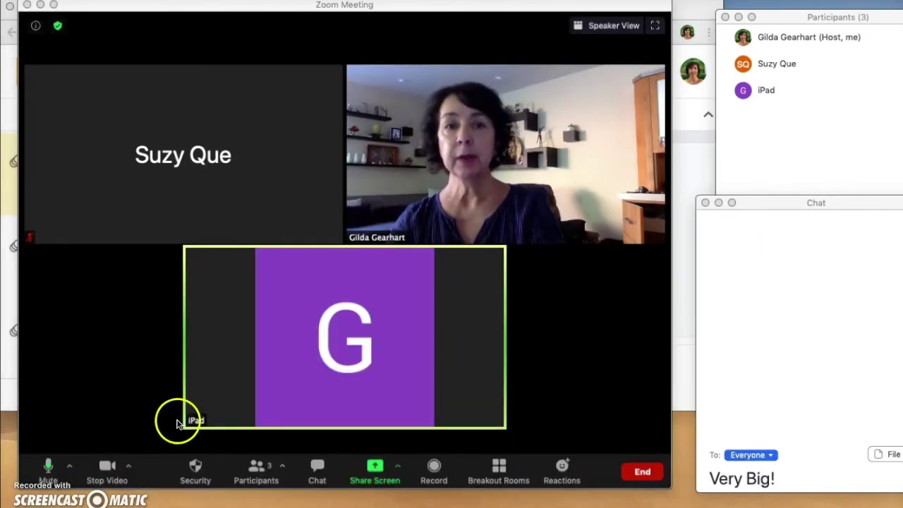
# Switch to the Google Slides deck, start it in Presenter view and pause the presentation timer
pyautogui.click(699, 158)
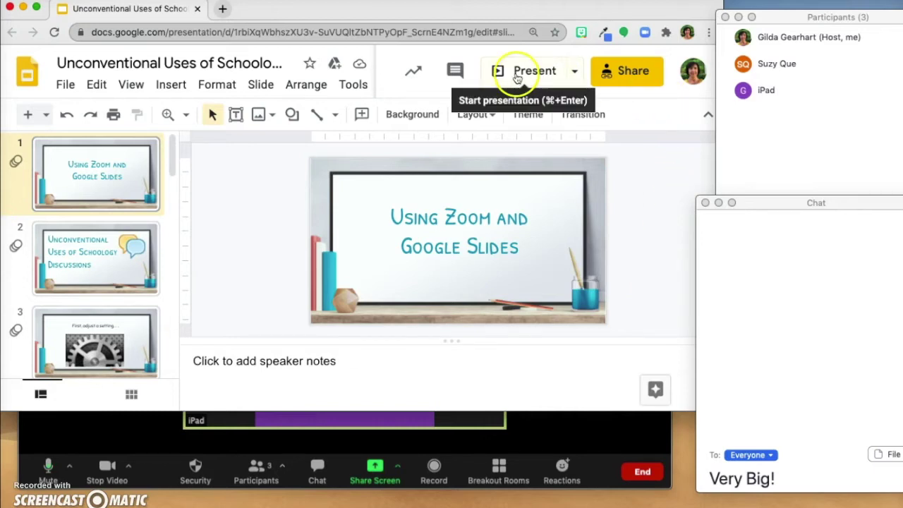
pyautogui.click(576, 71)
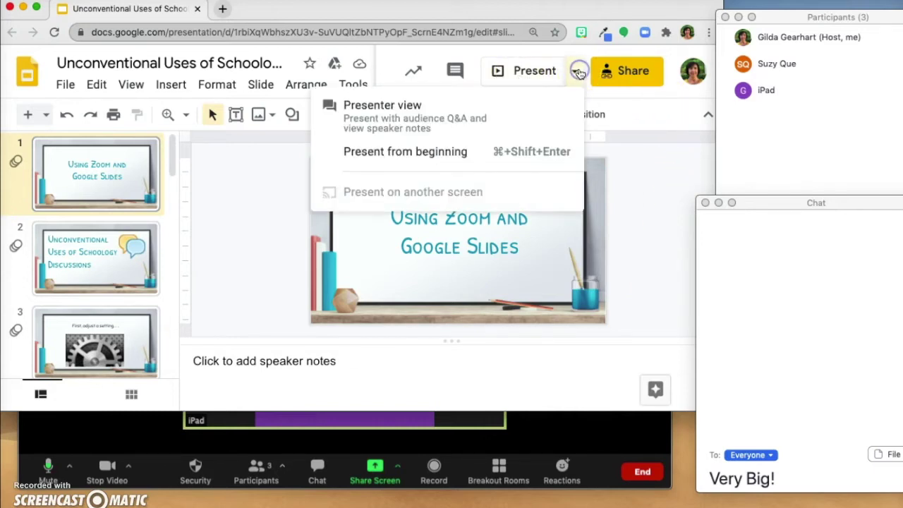
pyautogui.click(386, 115)
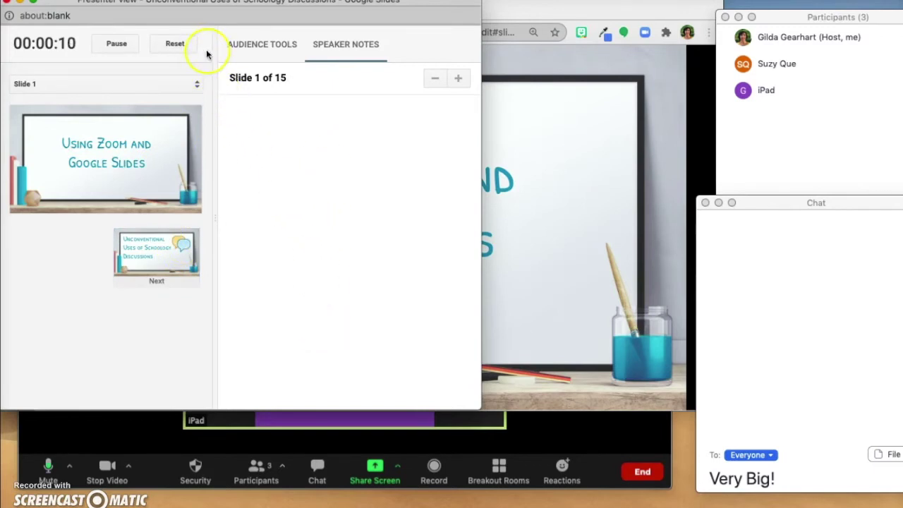
pyautogui.click(119, 44)
# Jump to slide 2, Unconventional Uses of Schoology Discussions, and on to slide 4, Course Options
pyautogui.click(182, 84)
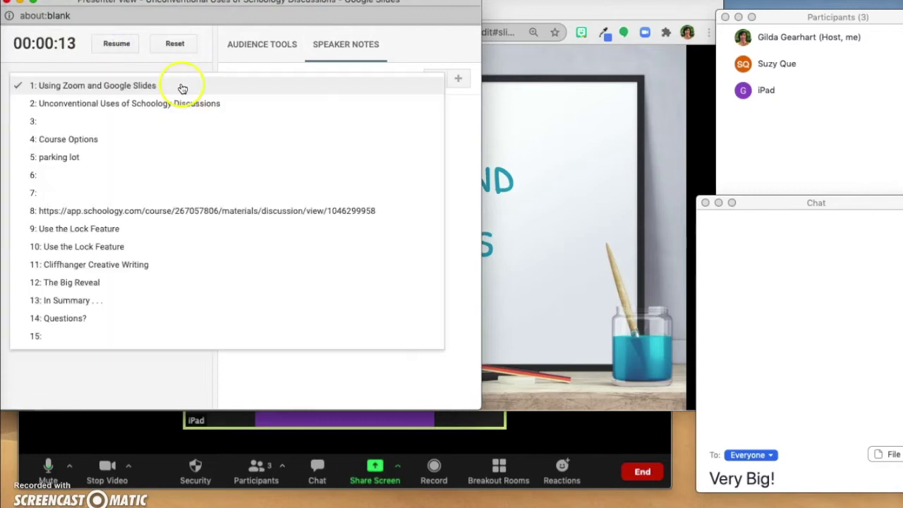
pyautogui.click(148, 101)
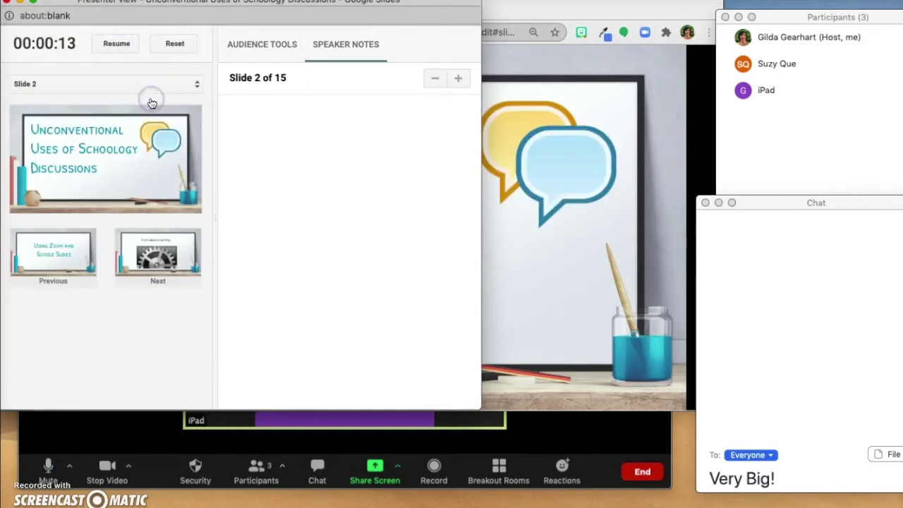
pyautogui.click(176, 90)
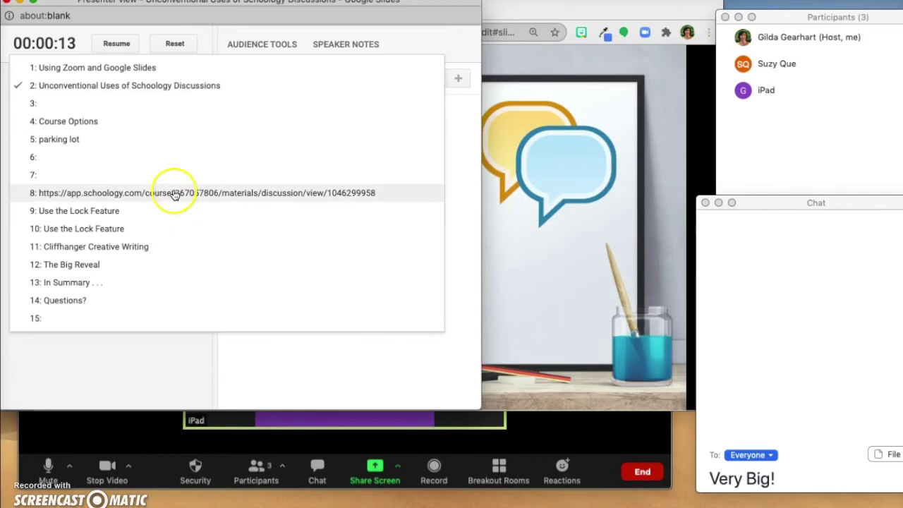
pyautogui.click(97, 120)
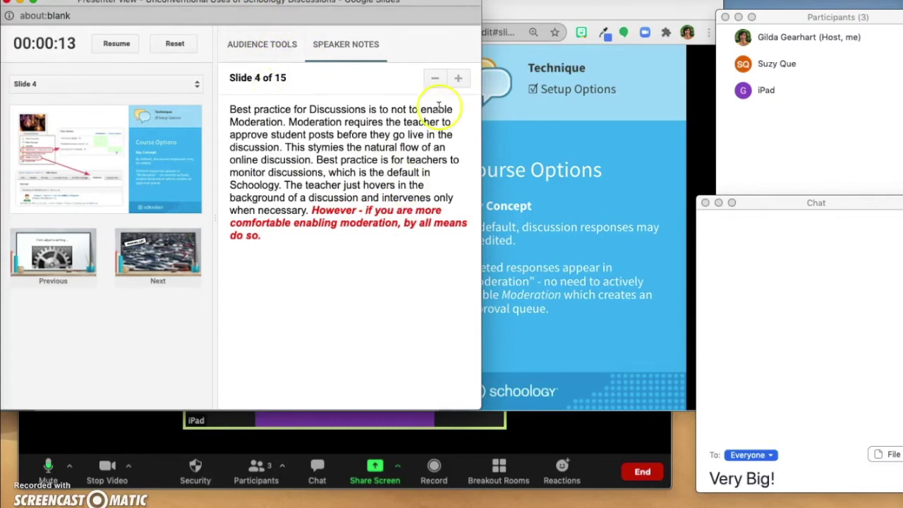
# Enlarge the speaker notes text by two levels, and enlarge the presenter window and its slide preview column
pyautogui.click(457, 79)
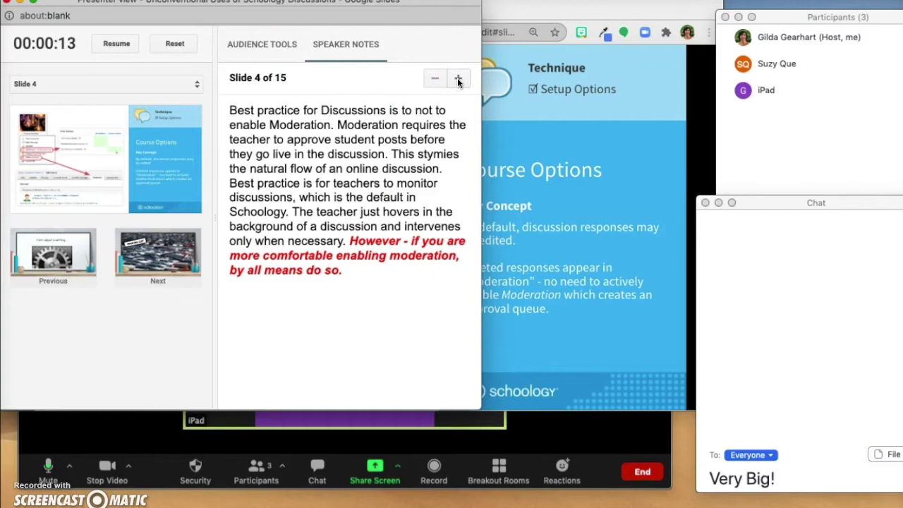
pyautogui.click(457, 79)
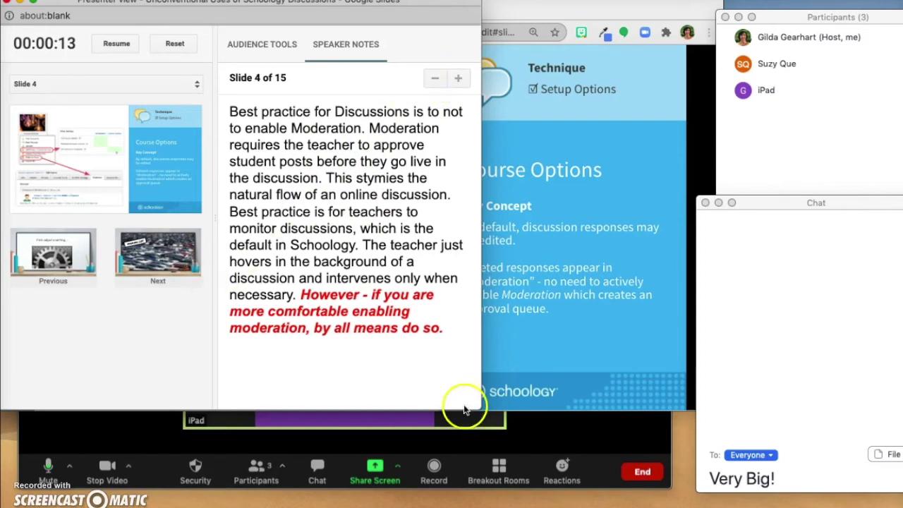
pyautogui.click(455, 384)
pyautogui.moveTo(480, 409); pyautogui.dragTo(507, 423)
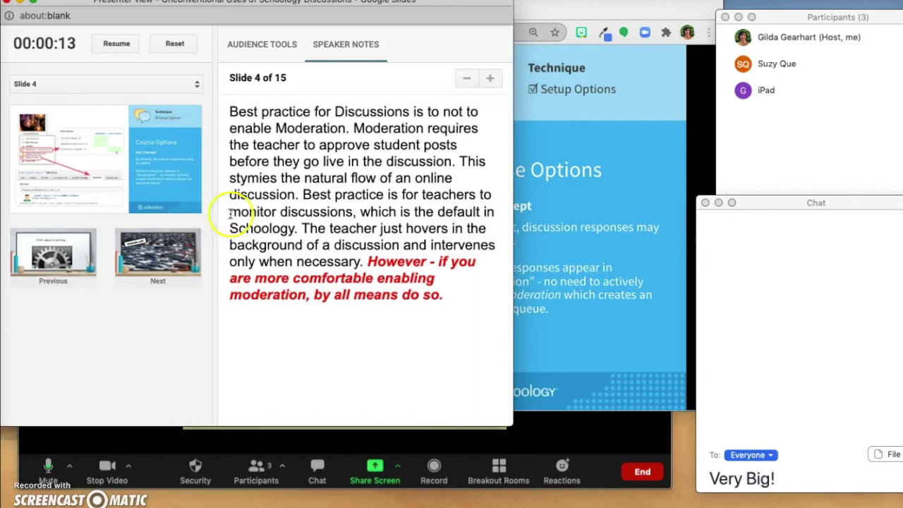
pyautogui.moveTo(215, 227); pyautogui.dragTo(286, 211)
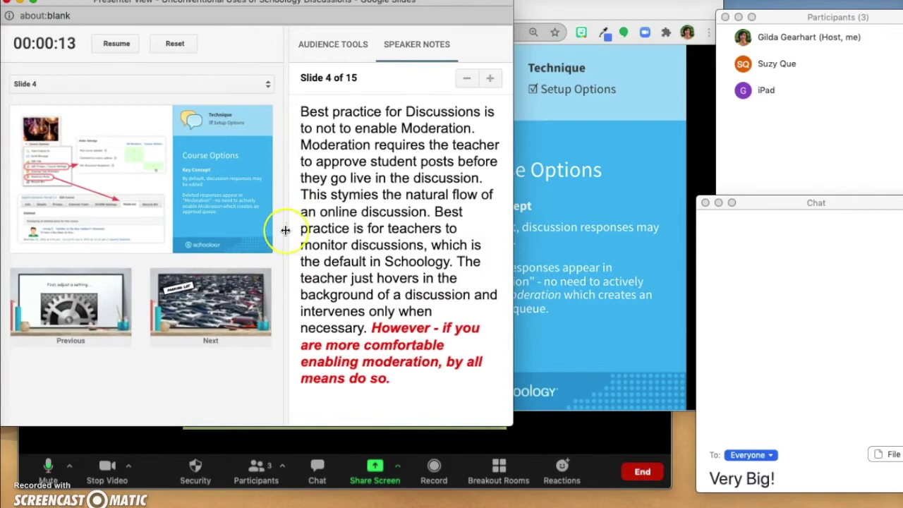
pyautogui.moveTo(286, 230)
pyautogui.mouseDown()
pyautogui.moveTo(308, 228)
pyautogui.moveTo(262, 215)
pyautogui.moveTo(287, 220)
pyautogui.mouseUp()
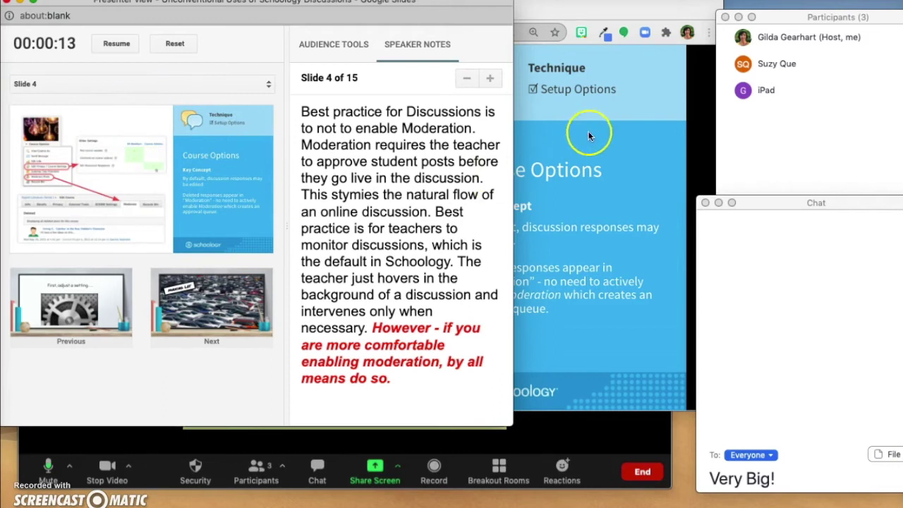
# Bring the slideshow window forward and advance it to slide 5, the parking lot slide
pyautogui.click(624, 144)
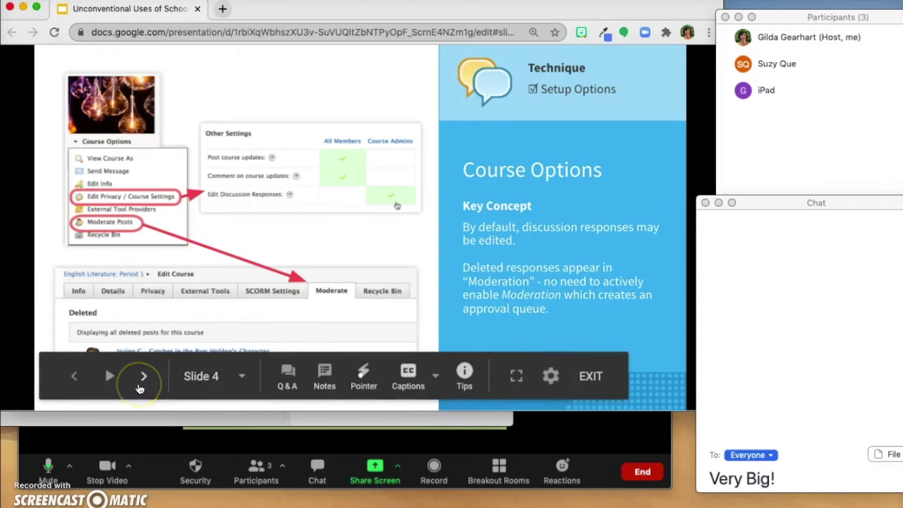
pyautogui.click(141, 377)
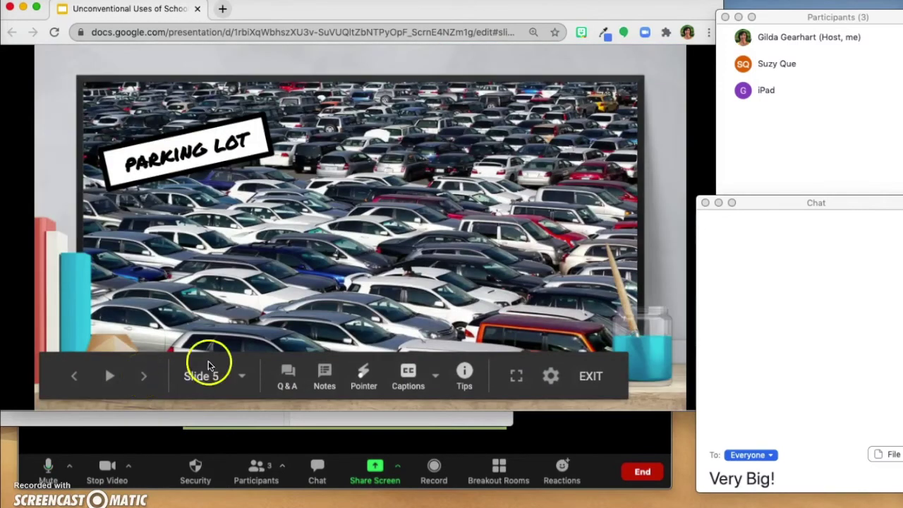
# Return the slideshow to slide 4, Course Options, using the slide list
pyautogui.click(240, 376)
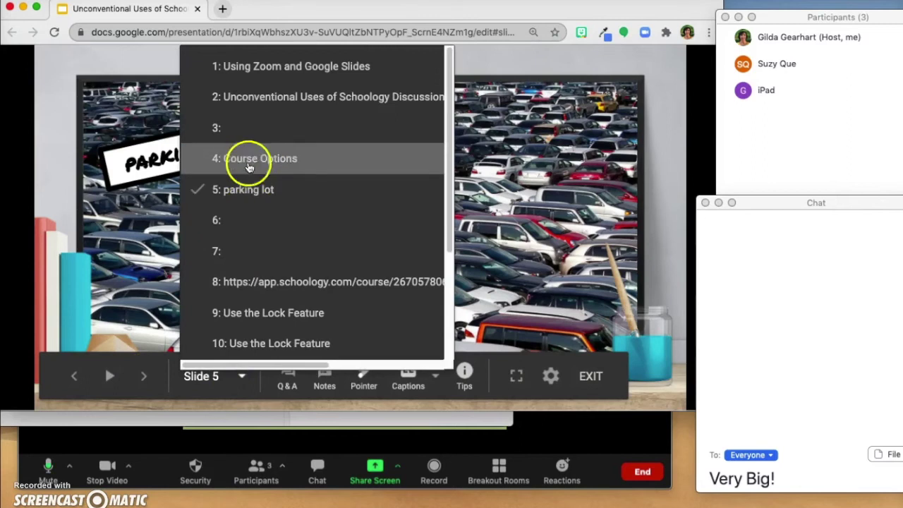
pyautogui.click(247, 159)
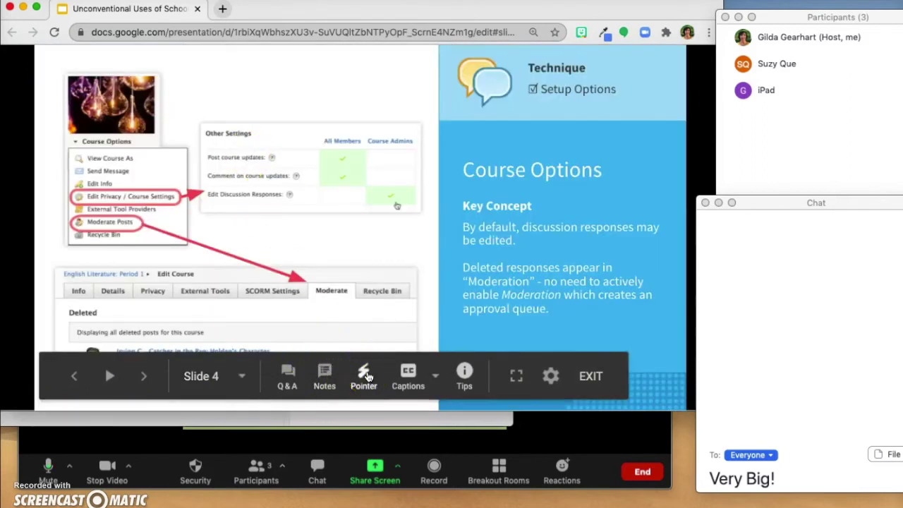
pyautogui.click(365, 376)
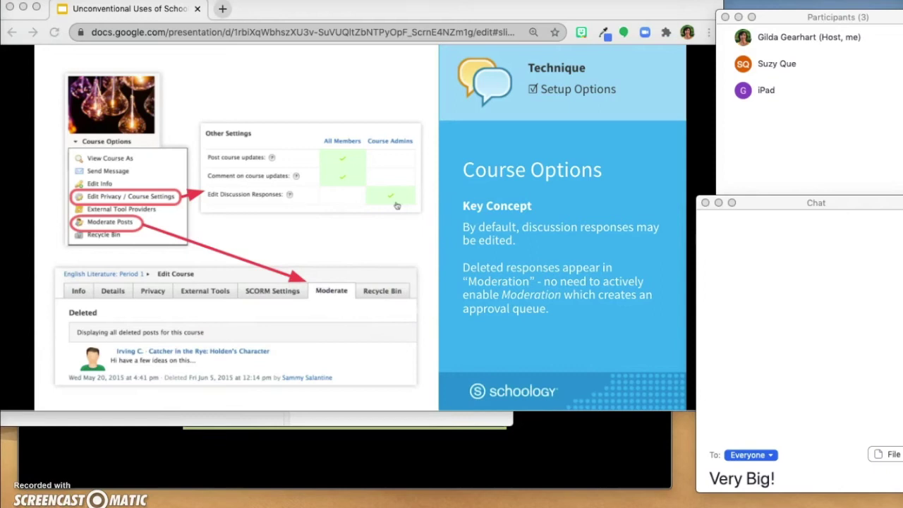
# Switch to the Zoom meeting and share only the Chrome window showing the Unconventional Uses of Schoology Discussions slideshow
pyautogui.click(595, 447)
pyautogui.click(374, 469)
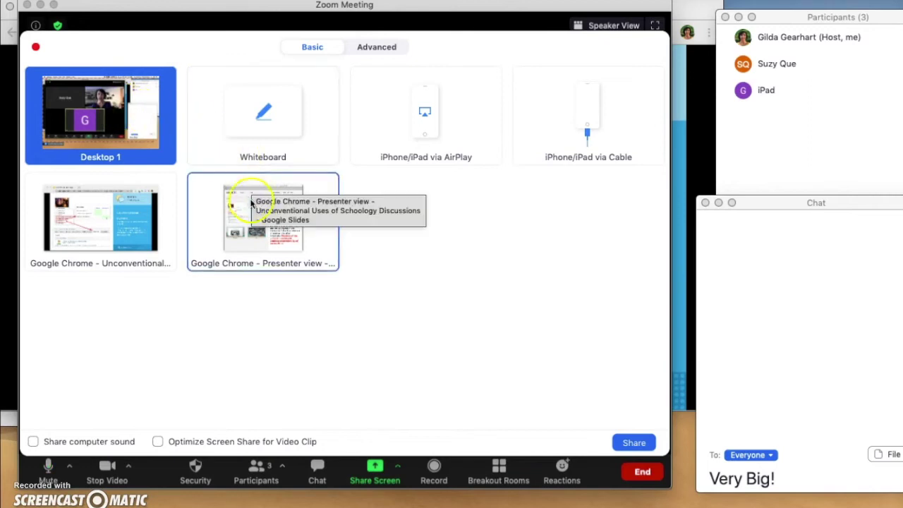
pyautogui.click(99, 224)
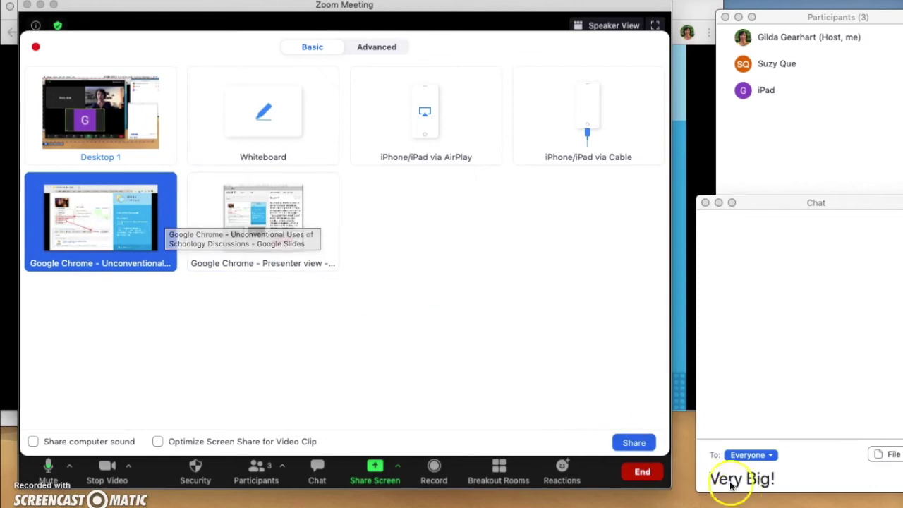
pyautogui.click(638, 442)
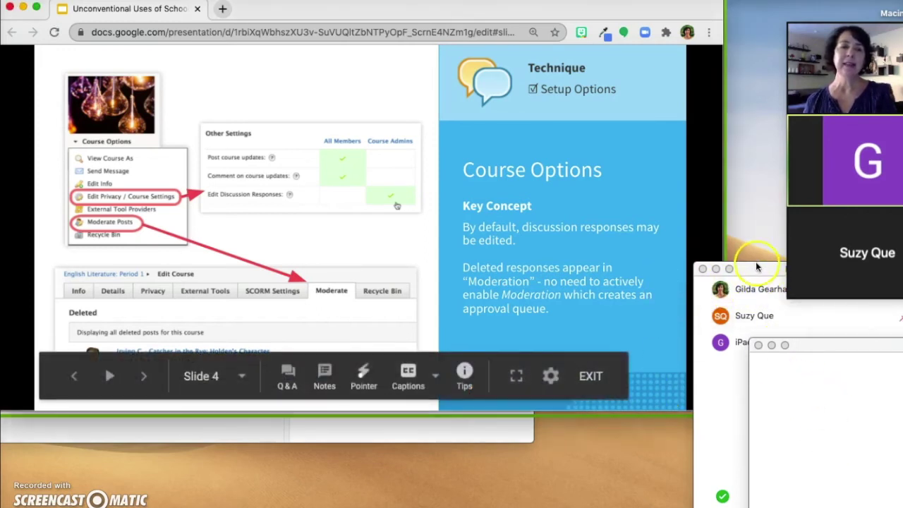
# Shrink the shared slideshow window slightly and rearrange the floating Participants and Chat windows beside it
pyautogui.moveTo(755, 268); pyautogui.dragTo(902, 210)
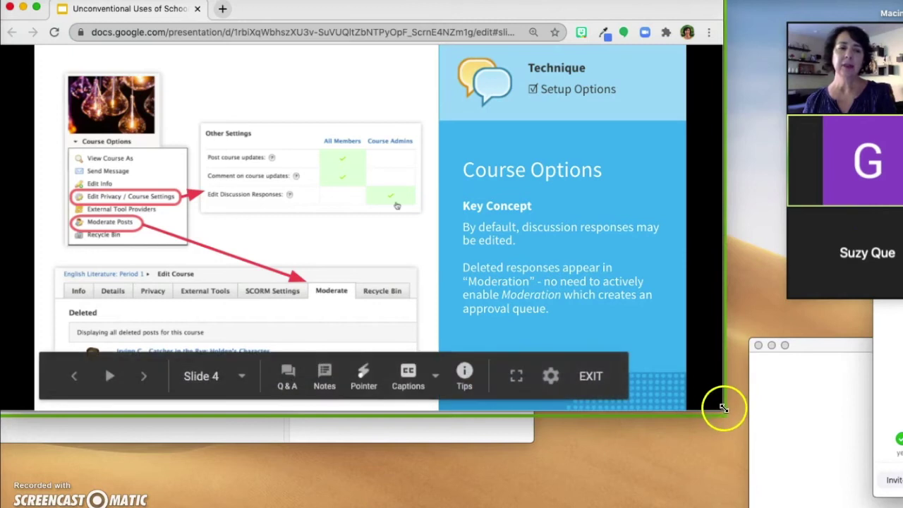
pyautogui.moveTo(719, 406); pyautogui.dragTo(614, 358)
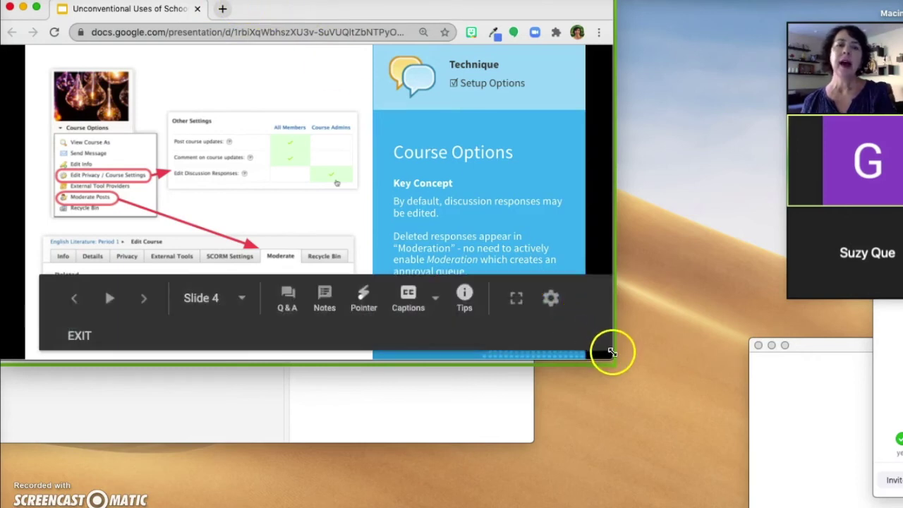
pyautogui.moveTo(612, 360); pyautogui.dragTo(650, 399)
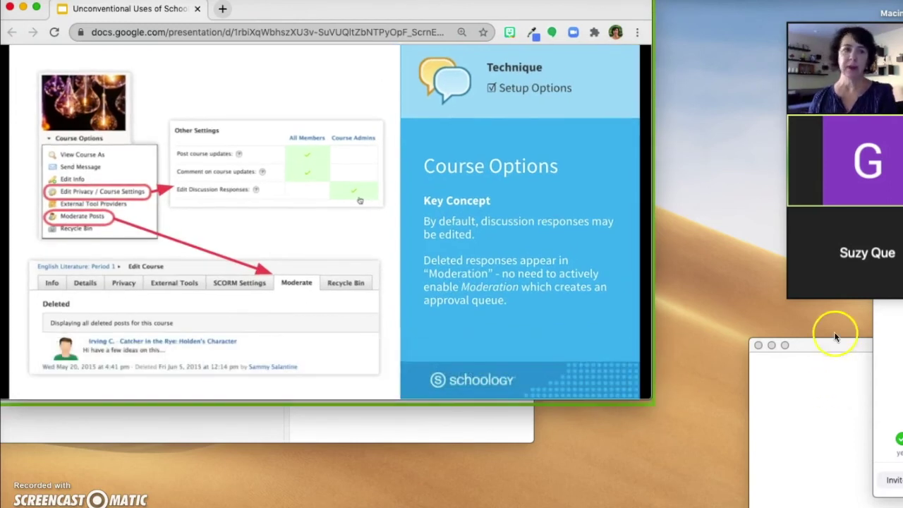
pyautogui.moveTo(833, 343); pyautogui.dragTo(631, 175)
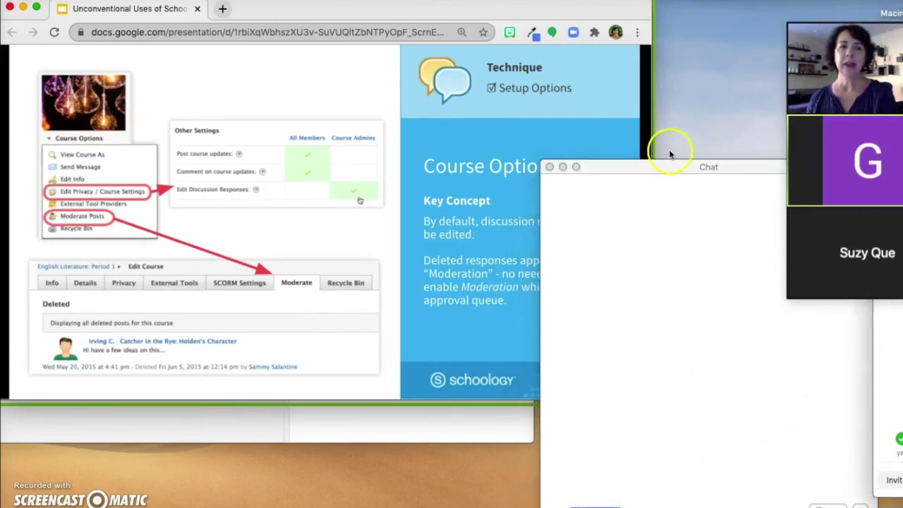
pyautogui.moveTo(670, 167); pyautogui.dragTo(684, 157)
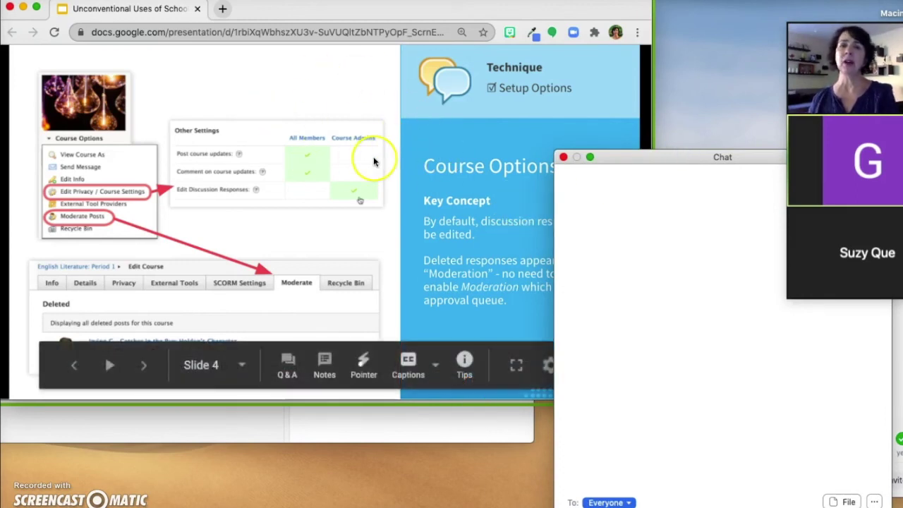
# Bring the Presenter view window in front of the shared slideshow and advance the presentation to slide 5, the parking lot slide
pyautogui.click(411, 429)
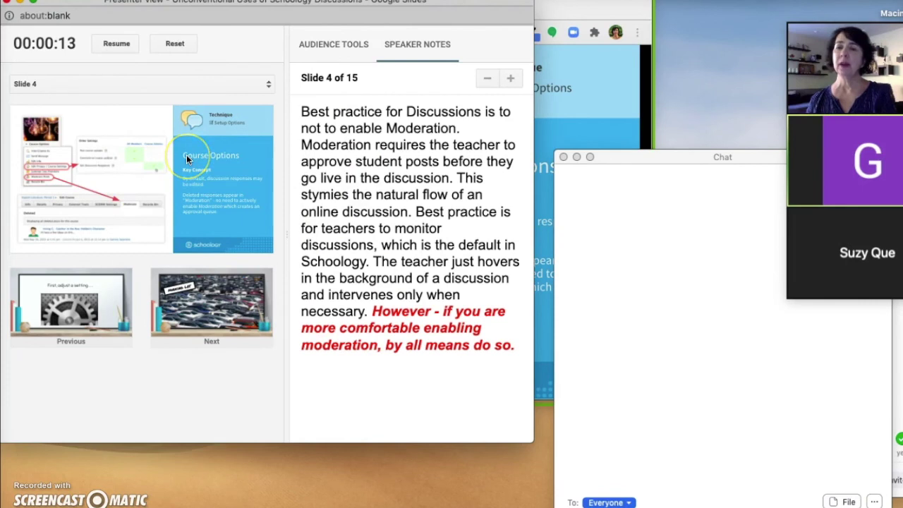
pyautogui.click(228, 321)
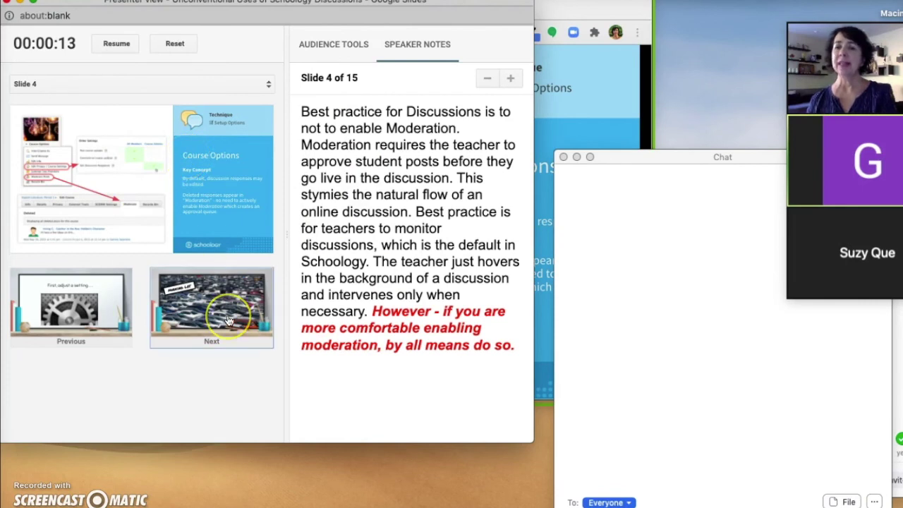
pyautogui.click(212, 299)
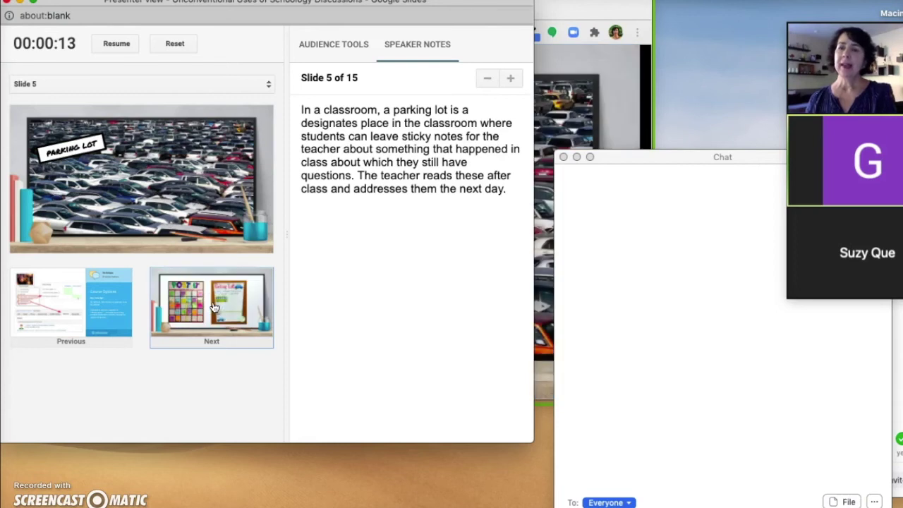
pyautogui.click(111, 141)
pyautogui.click(143, 129)
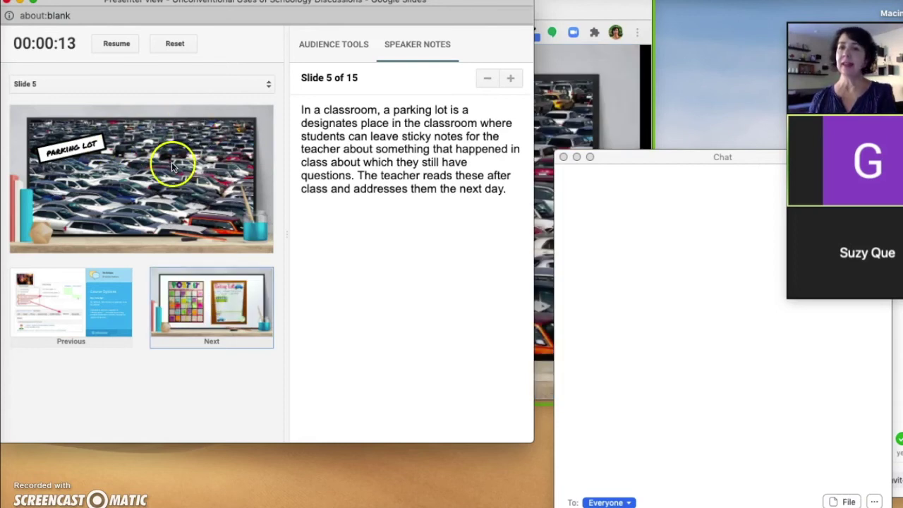
pyautogui.click(225, 296)
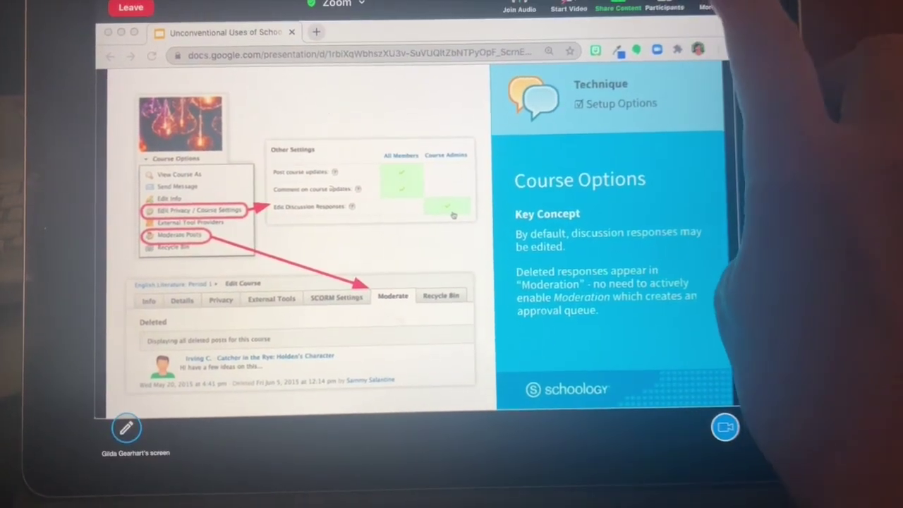
# Show the additional meeting options in Zoom on the iPad that is viewing the shared slideshow
pyautogui.click(709, 9)
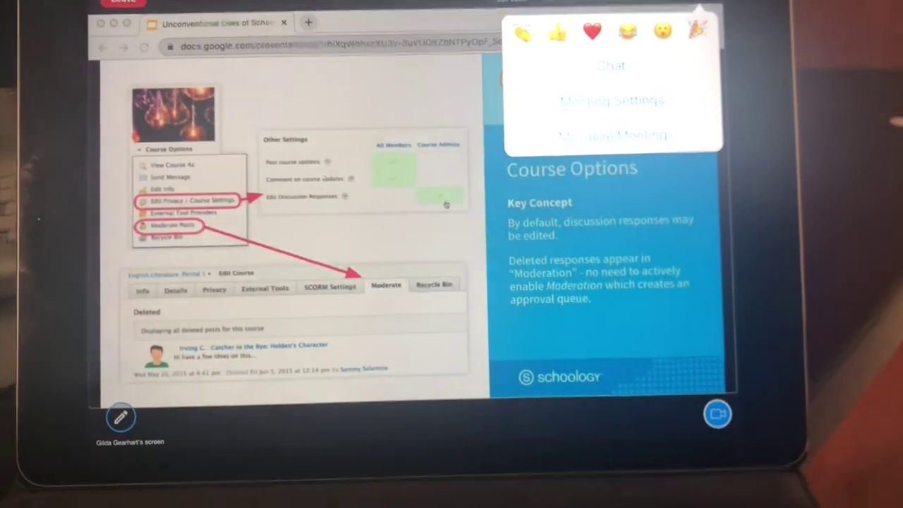